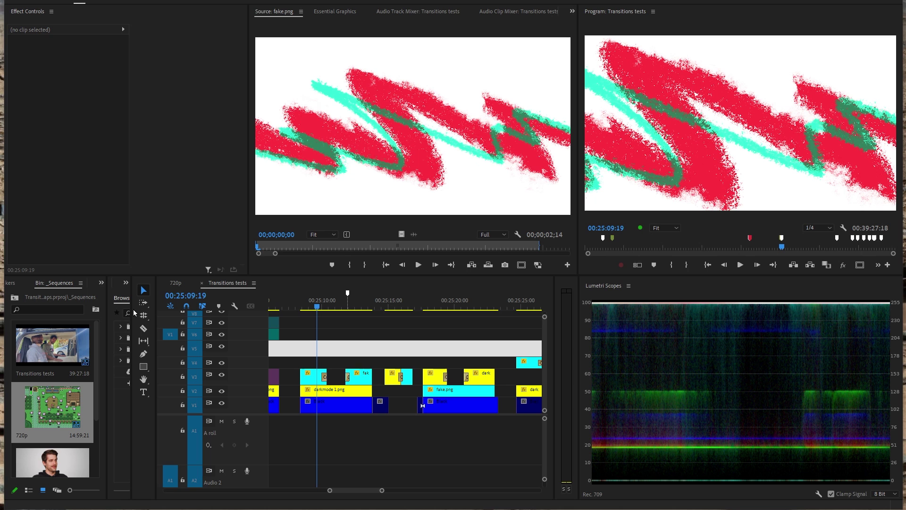
Delete the blank white clip on track V5 and play back the darkmode 1.png dissolves over fake.png around 00:25:20
{"action": "left_click", "coordinate": [382, 353]}
{"action": "key", "text": "Delete"}
{"action": "key", "text": "space"}
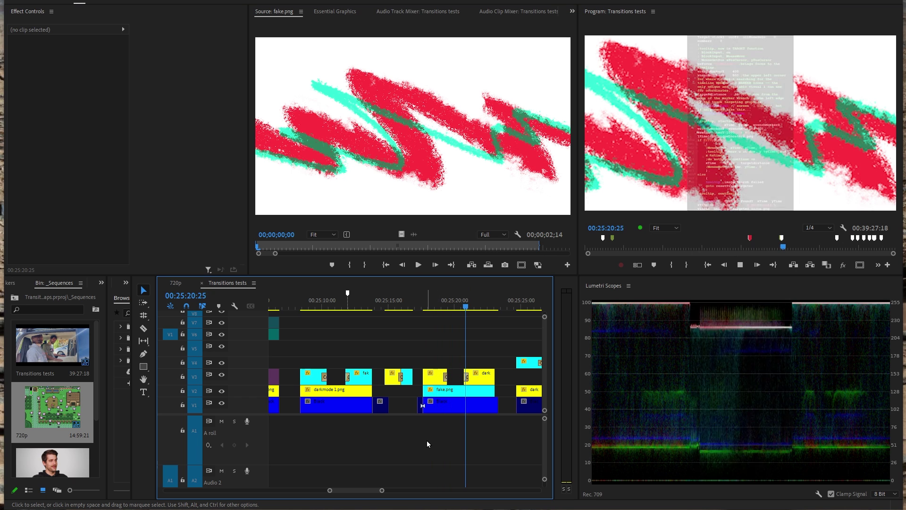
{"action": "key", "text": "space"}
Play back the fake.png dissolves on track V3 over darkmode 1.png around 00:25:10
{"action": "right_click", "coordinate": [318, 353]}
{"action": "key", "text": "="}
{"action": "key", "text": "space"}
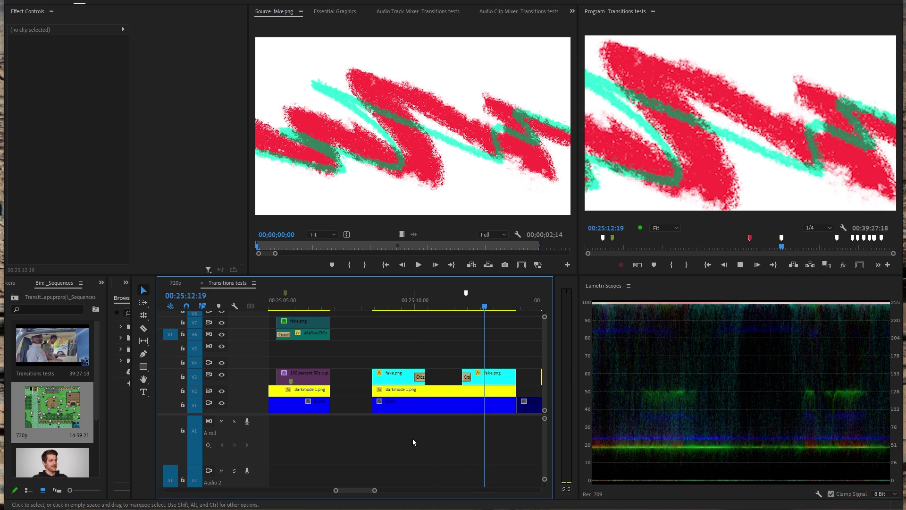
Go to the start of the Cross Dissolve on the second fake.png clip on V3 and inspect its frame at 00:25:11:25
{"action": "left_click", "coordinate": [462, 307]}
{"action": "key", "text": "="}
{"action": "key", "text": "="}
{"action": "key", "text": "="}
{"action": "key", "text": "="}
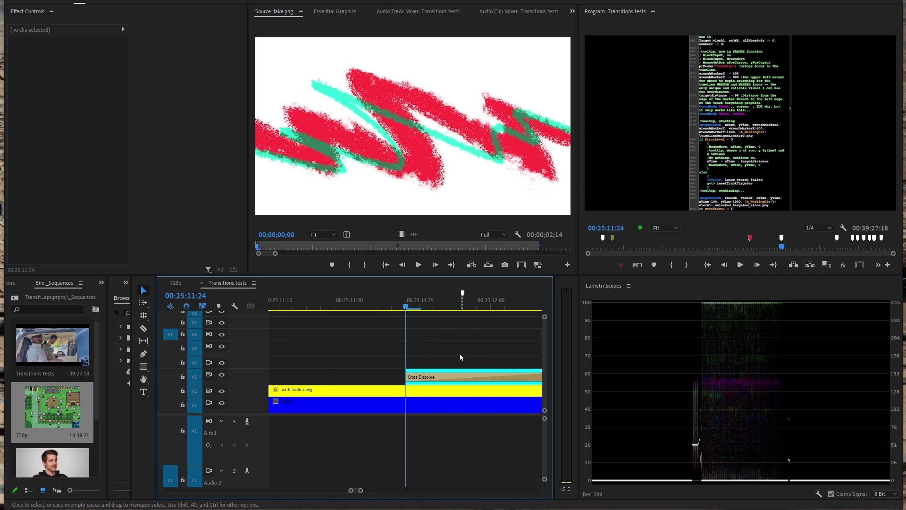
{"action": "key", "text": "Right"}
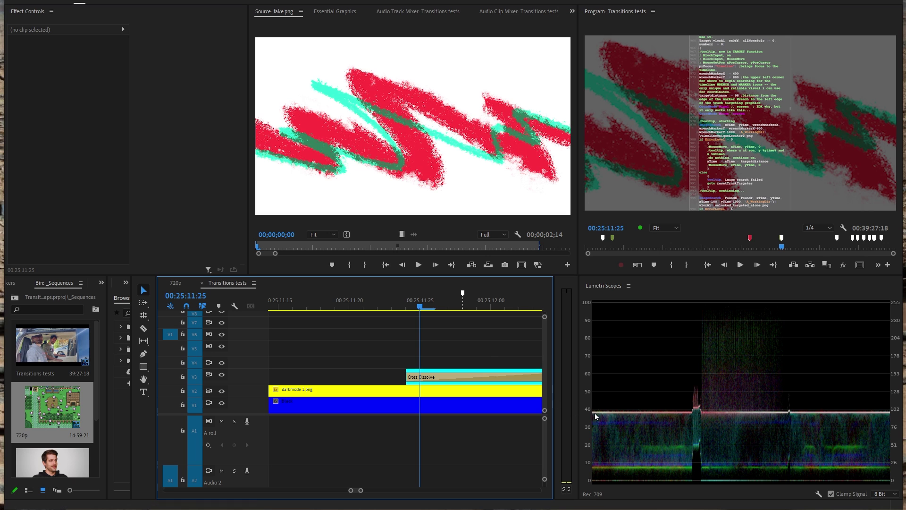
{"action": "scroll", "coordinate": [464, 339], "scroll_direction": "right", "scroll_amount": 2}
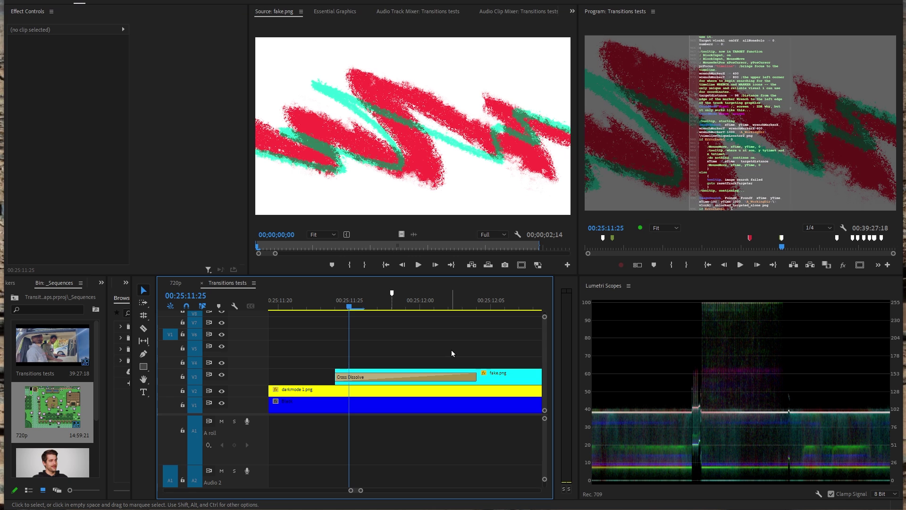
Compare the Cross Dissolve's opening frames, and step frame by frame to its end at 00:25:12:04 while checking the Lumetri Scopes
{"action": "key", "text": "Left"}
{"action": "key", "text": "Left"}
{"action": "key", "text": "Right"}
{"action": "key", "text": "Right"}
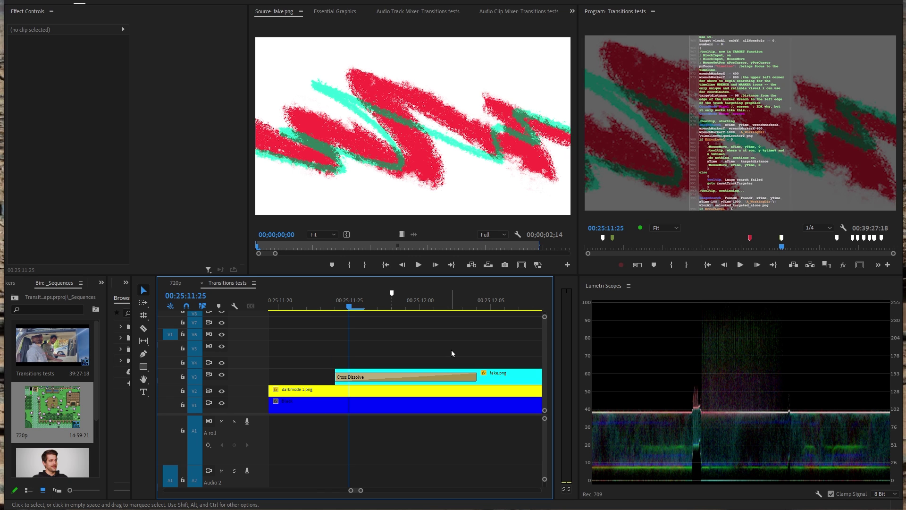
{"action": "key", "text": "Right"}
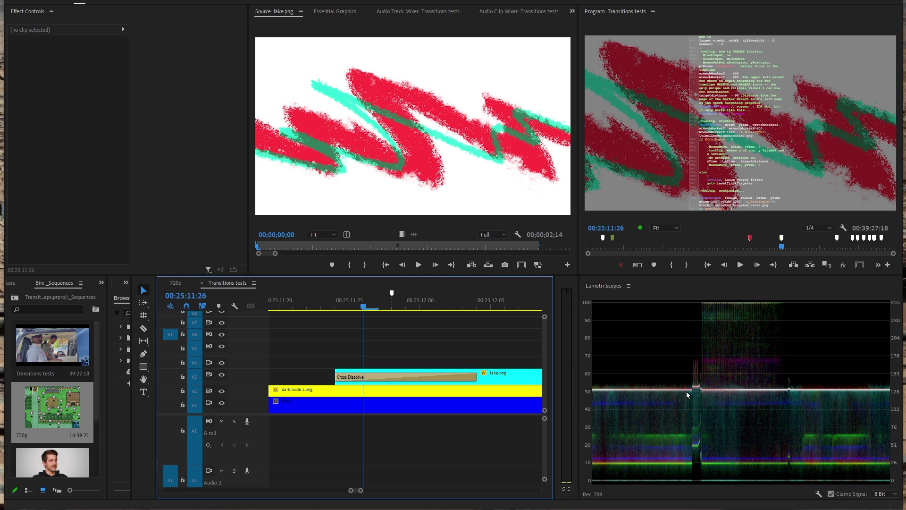
{"action": "key", "text": "Right"}
{"action": "key", "text": "Right"}
{"action": "key", "text": "Right"}
{"action": "key", "text": "Right"}
{"action": "key", "text": "Right"}
{"action": "key", "text": "Right"}
{"action": "key", "text": "Right"}
{"action": "key", "text": "Right"}
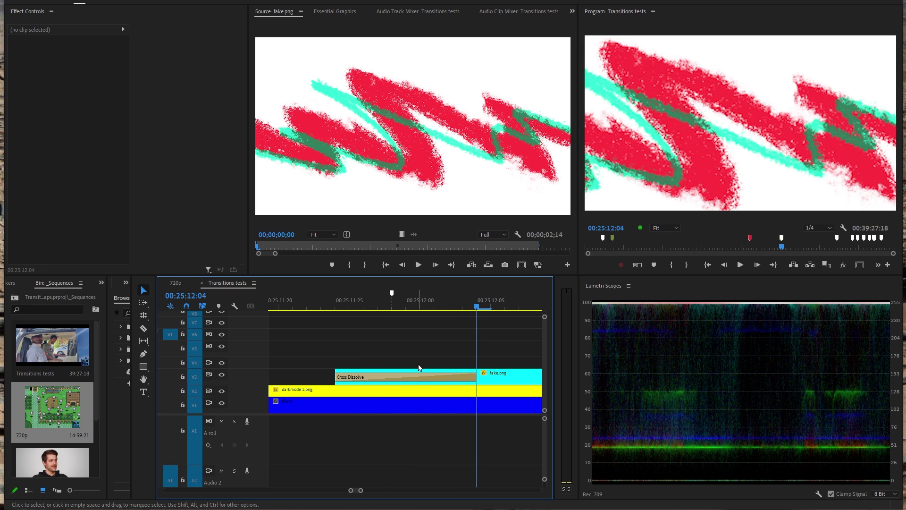
Check the Cross Dissolve's duration without changing it, and scrub back into the transition to 00:25:12:01
{"action": "double_click", "coordinate": [420, 379]}
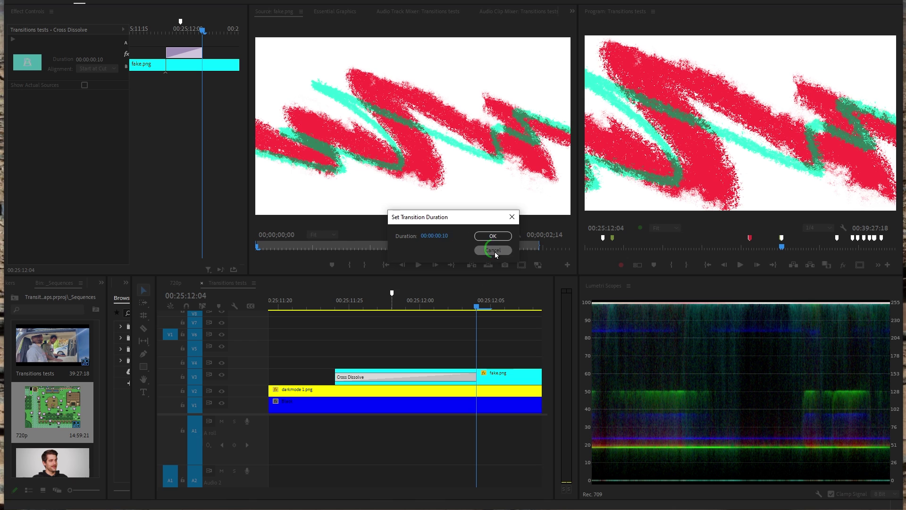
{"action": "left_click", "coordinate": [494, 251]}
{"action": "left_click", "coordinate": [437, 353]}
{"action": "left_click_drag", "start_coordinate": [470, 306], "coordinate": [420, 309]}
{"action": "key", "text": "minus"}
{"action": "key", "text": "minus"}
{"action": "key", "text": "minus"}
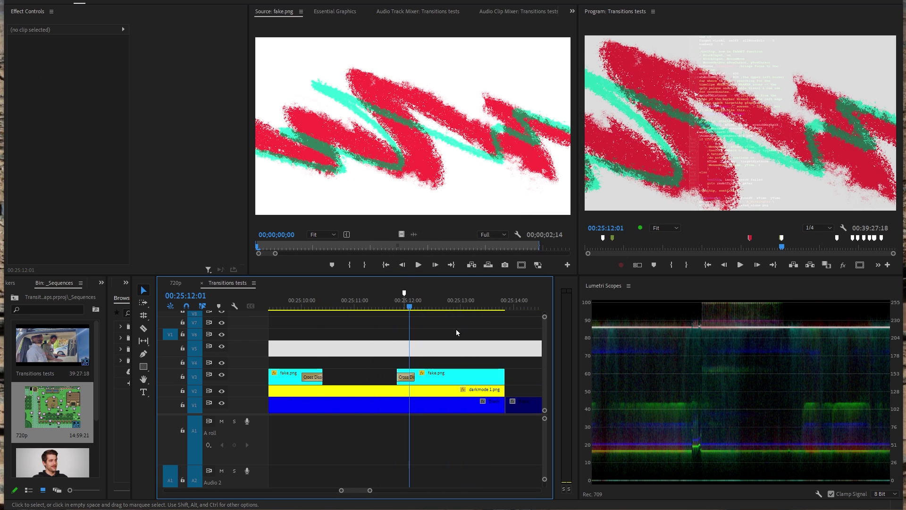
Play onward and find the Cross Dissolve between the adjoining darkmode 1.png and fake.png clips on V3
{"action": "left_click", "coordinate": [501, 306]}
{"action": "key", "text": "space"}
{"action": "key", "text": "space"}
{"action": "scroll", "coordinate": [454, 356], "scroll_direction": "down", "scroll_amount": 1}
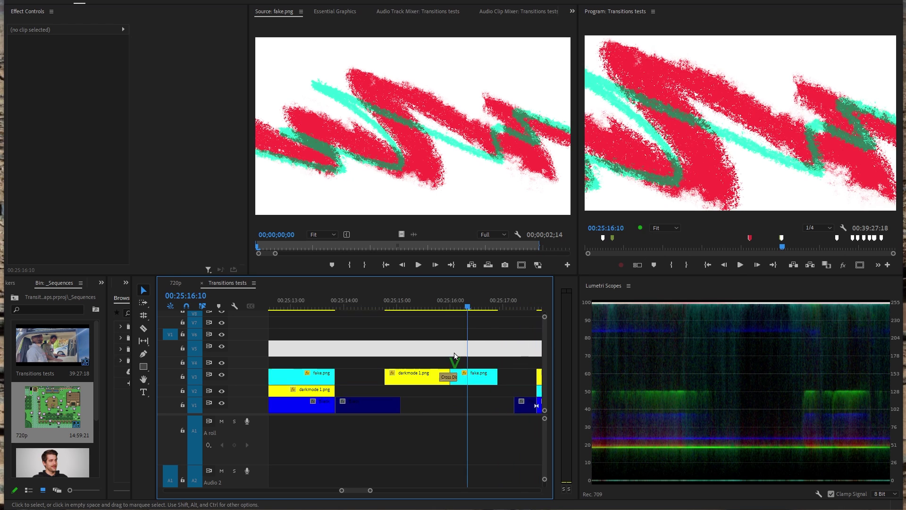
{"action": "scroll", "coordinate": [454, 356], "scroll_direction": "down", "scroll_amount": 1}
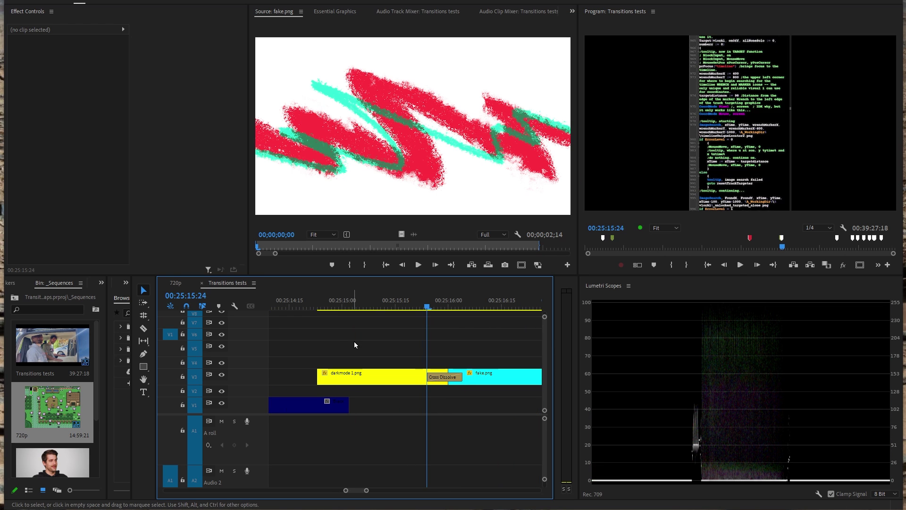
Step frame by frame through the Cross Dissolve between darkmode 1.png and fake.png, up to 00:25:16:02
{"action": "key", "text": "Right"}
{"action": "key", "text": "Right"}
{"action": "key", "text": "Right"}
{"action": "key", "text": "Right"}
{"action": "key", "text": "Right"}
{"action": "key", "text": "Right"}
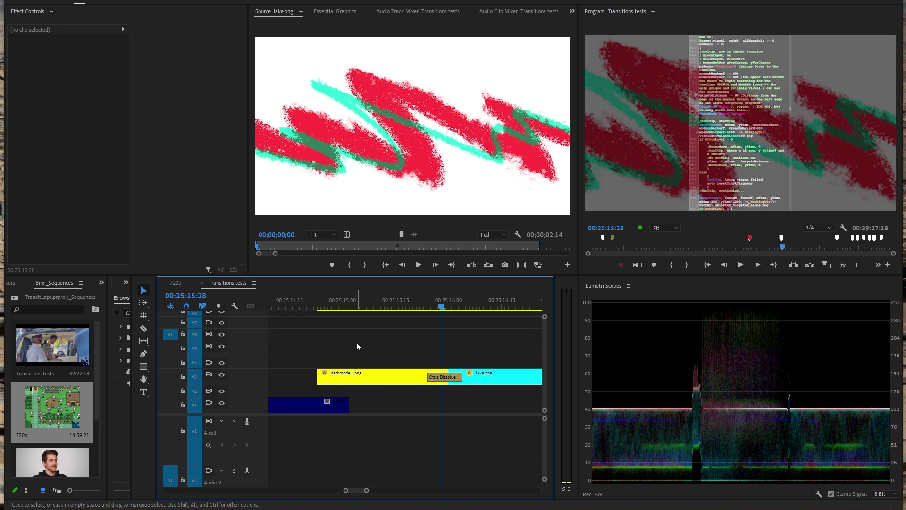
{"action": "key", "text": "Right"}
{"action": "key", "text": "Right"}
{"action": "key", "text": "Right"}
{"action": "key", "text": "Right"}
{"action": "key", "text": "Right"}
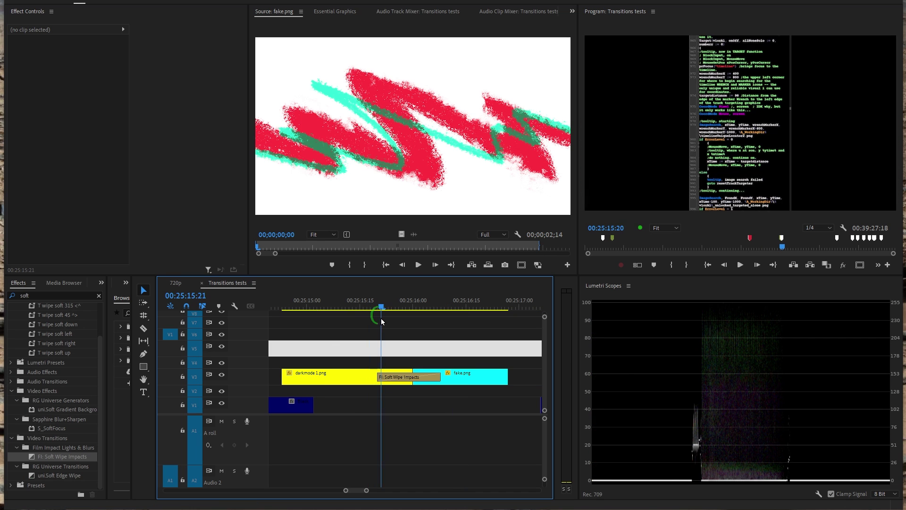
Scrub through the FI: Soft Wipe Impacts transition between darkmode 1.png and fake.png on V3
{"action": "mouse_move", "coordinate": [381, 318]}
{"action": "left_mouse_down"}
{"action": "mouse_move", "coordinate": [429, 326]}
{"action": "mouse_move", "coordinate": [392, 329]}
{"action": "left_mouse_up"}
{"action": "key", "text": "ctrl+z"}
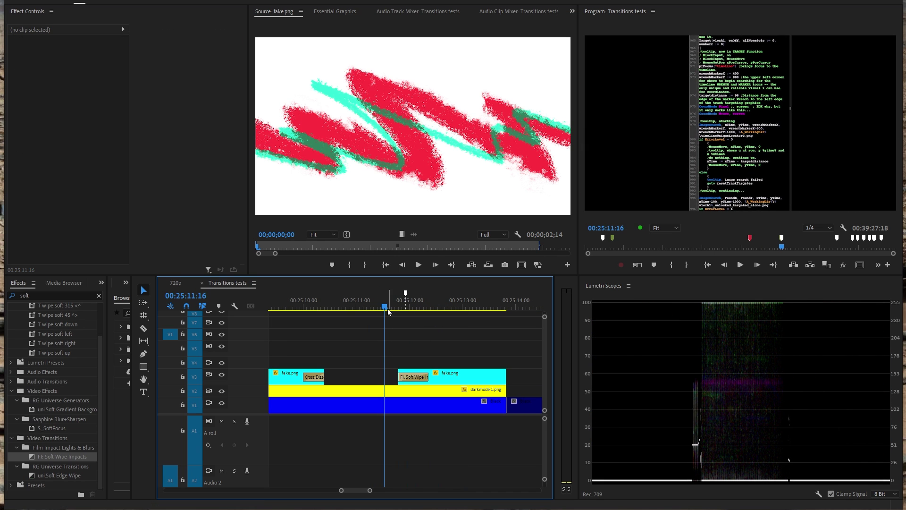
{"action": "left_click_drag", "start_coordinate": [388, 312], "coordinate": [415, 308]}
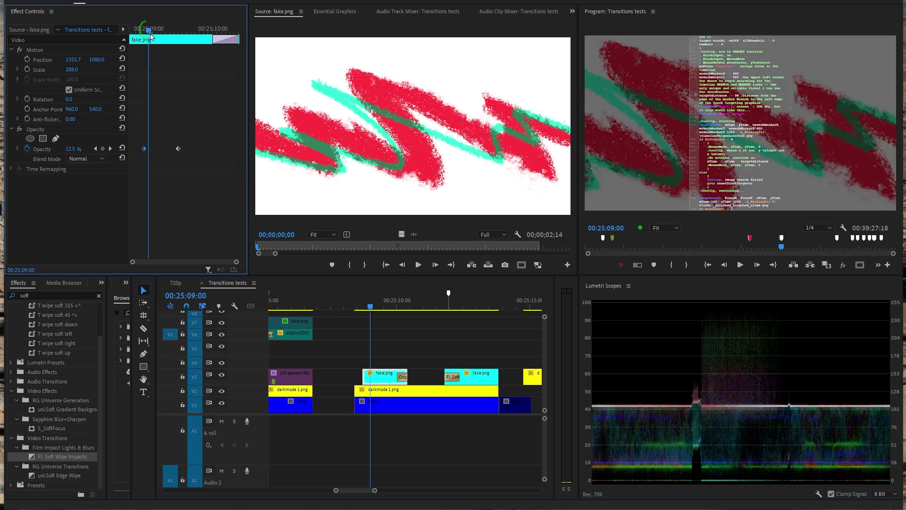
Scrub and play across the opacity keyframes at the start of the first fake.png clip on V3
{"action": "mouse_move", "coordinate": [150, 33]}
{"action": "left_mouse_down"}
{"action": "mouse_move", "coordinate": [181, 47]}
{"action": "mouse_move", "coordinate": [144, 49]}
{"action": "mouse_move", "coordinate": [165, 48]}
{"action": "mouse_move", "coordinate": [135, 37]}
{"action": "left_mouse_up"}
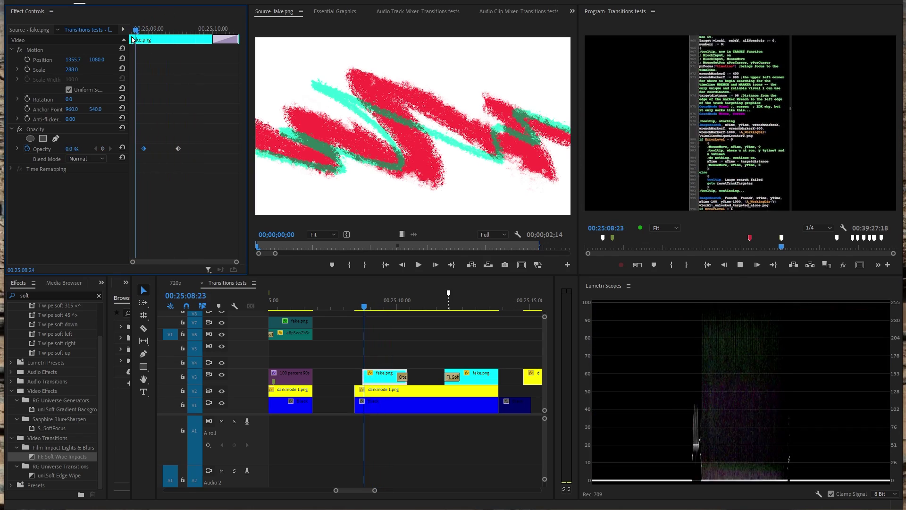
{"action": "key", "text": "space"}
{"action": "key", "text": "j"}
{"action": "key", "text": "k"}
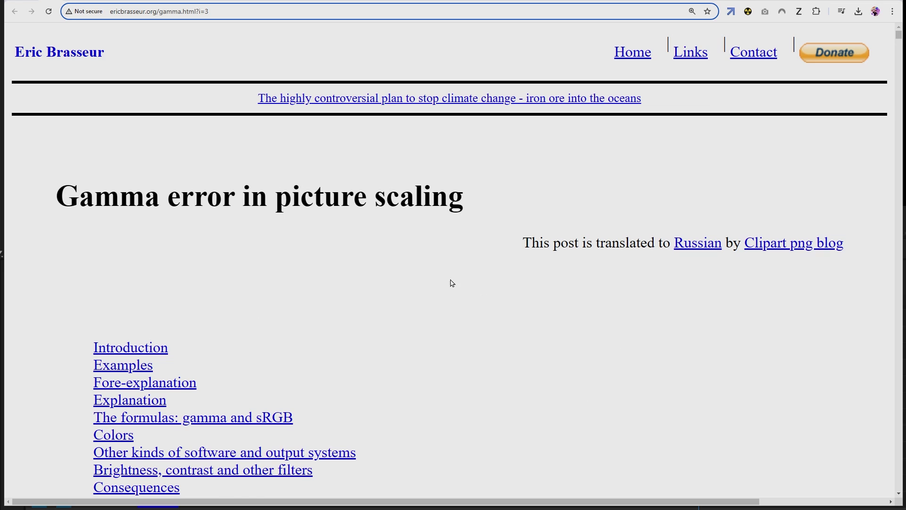
Switch to the browser and skim the "Gamma error in picture scaling" page through its examples and Fore-explanation
{"action": "scroll", "coordinate": [451, 283], "scroll_direction": "down", "scroll_amount": 15}
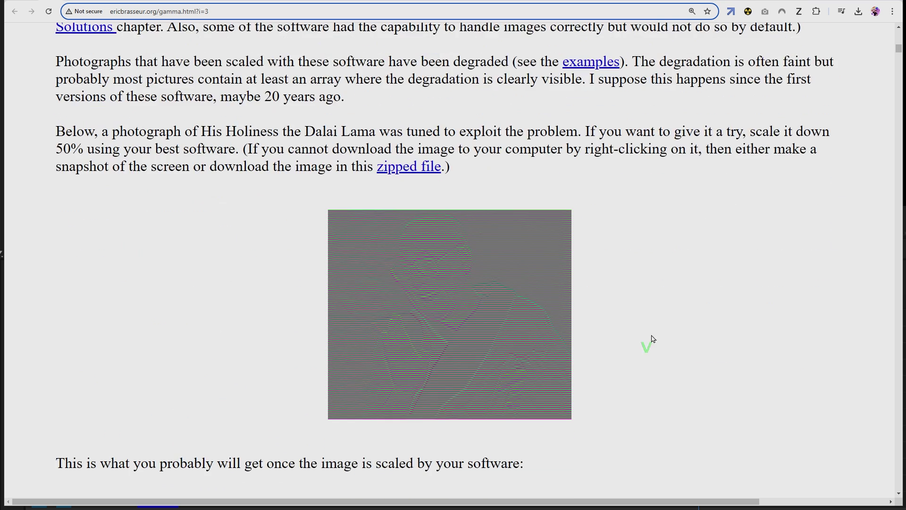
{"action": "scroll", "coordinate": [670, 338], "scroll_direction": "down", "scroll_amount": 20}
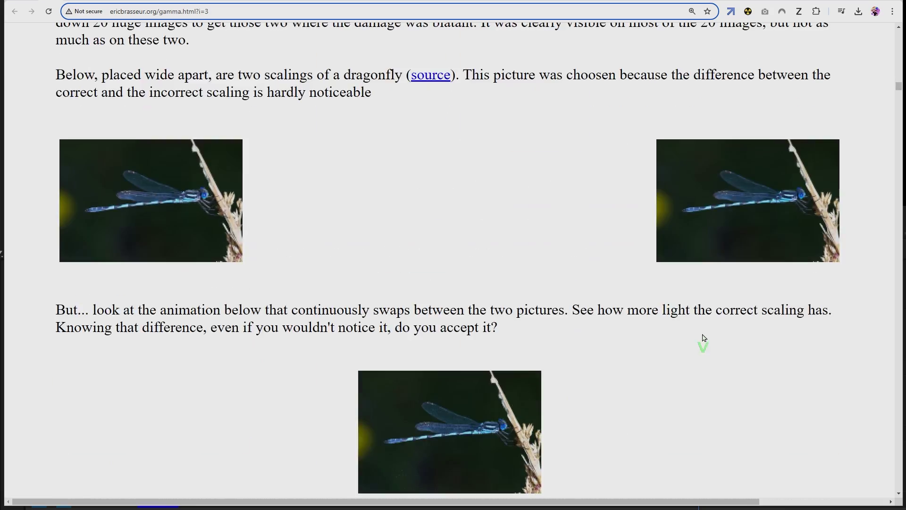
{"action": "scroll", "coordinate": [738, 343], "scroll_direction": "down", "scroll_amount": 15}
{"action": "scroll", "coordinate": [805, 336], "scroll_direction": "up", "scroll_amount": 7}
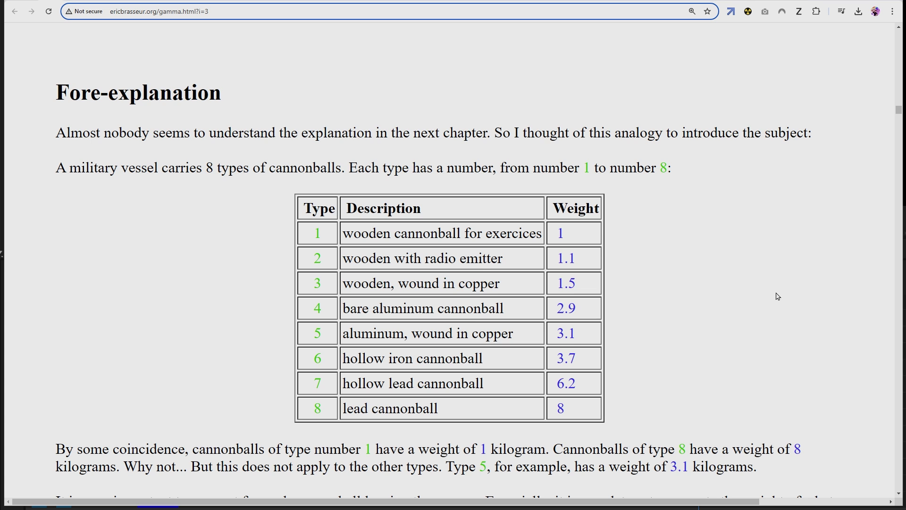
{"action": "scroll", "coordinate": [829, 289], "scroll_direction": "down", "scroll_amount": 7}
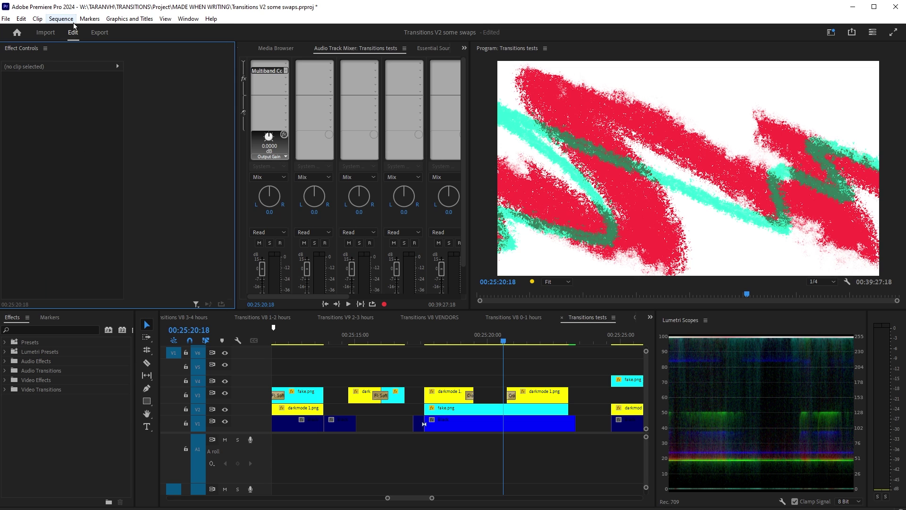
Disable Composite in Linear Color in the settings of the Transitions tests sequence in Premiere Pro
{"action": "left_click", "coordinate": [73, 21]}
{"action": "left_click", "coordinate": [76, 29]}
{"action": "left_click", "coordinate": [314, 94]}
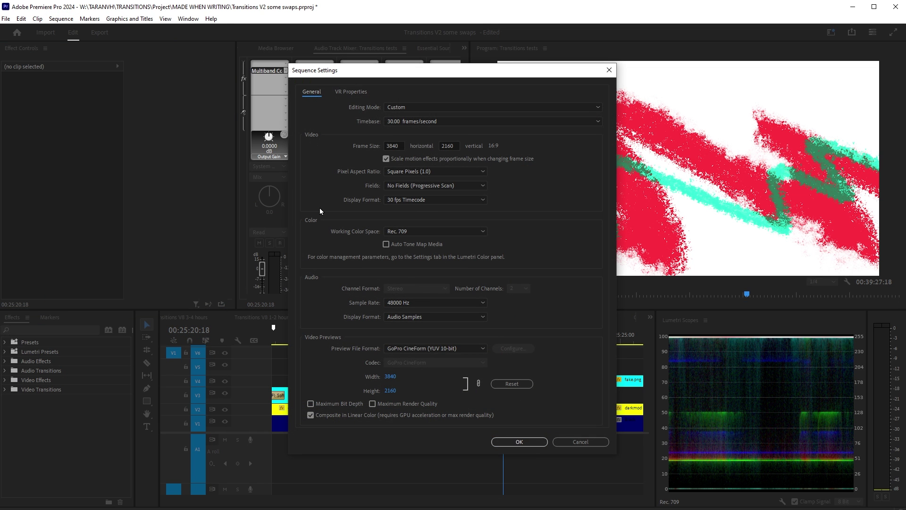
{"action": "left_click", "coordinate": [342, 415]}
{"action": "left_click", "coordinate": [512, 442]}
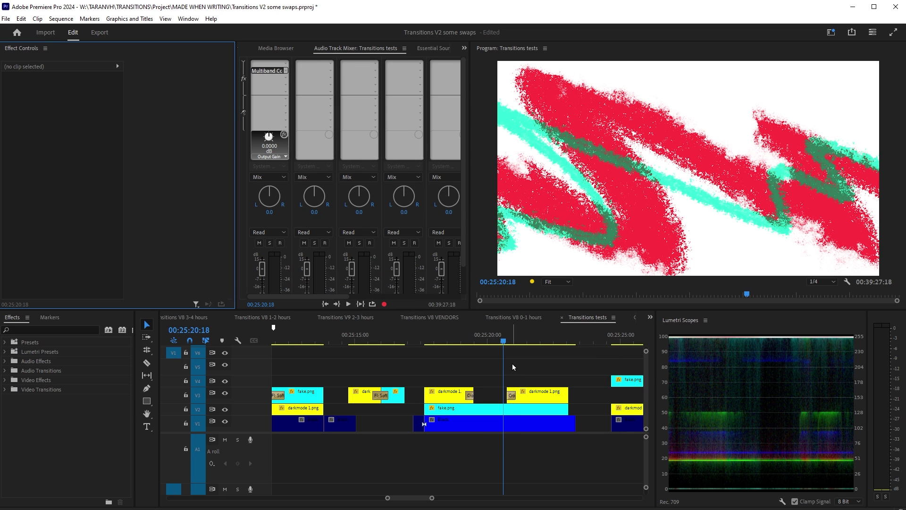
Scrub and play the darkmode 1.png and fake.png transitions on V3 to examine them without linear compositing
{"action": "left_click", "coordinate": [512, 364]}
{"action": "key", "text": "="}
{"action": "key", "text": "="}
{"action": "left_click_drag", "start_coordinate": [462, 338], "coordinate": [425, 370]}
{"action": "key", "text": "space"}
{"action": "key", "text": "space"}
{"action": "left_click_drag", "start_coordinate": [485, 339], "coordinate": [289, 344]}
{"action": "key", "text": "space"}
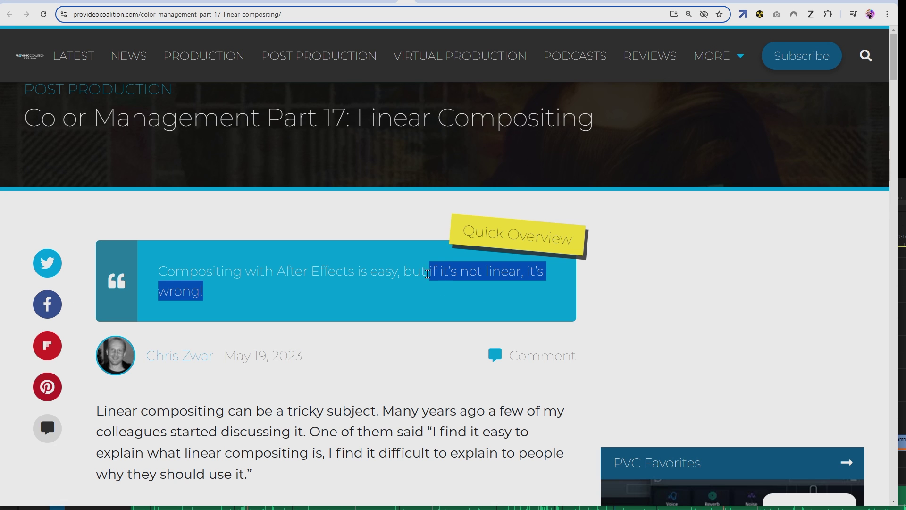
Switch to the browser, skim the "Color Management Part 17: Linear Compositing" article, and browse the Vimeo video on straight versus premultiplied alpha
{"action": "left_click_drag", "start_coordinate": [426, 272], "coordinate": [434, 302]}
{"action": "left_click", "coordinate": [604, 307]}
{"action": "scroll", "coordinate": [540, 364], "scroll_direction": "down", "scroll_amount": 15}
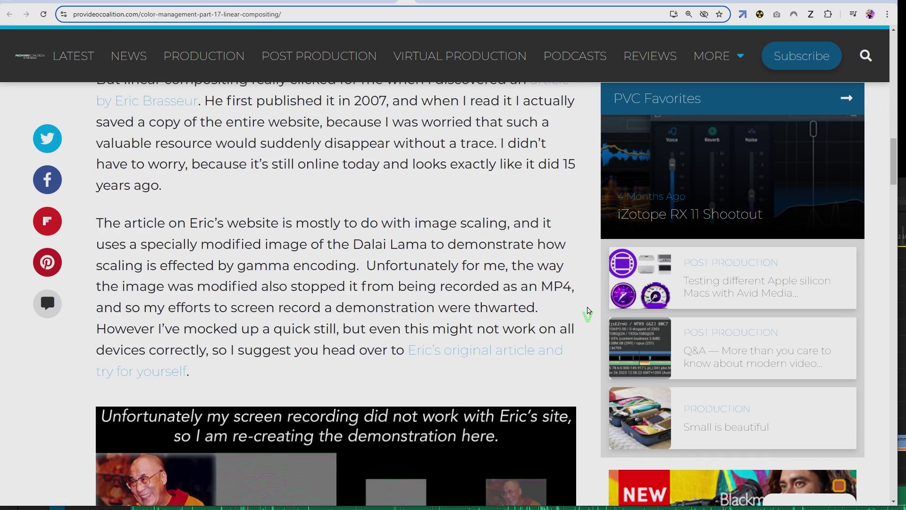
{"action": "scroll", "coordinate": [591, 304], "scroll_direction": "down", "scroll_amount": 12}
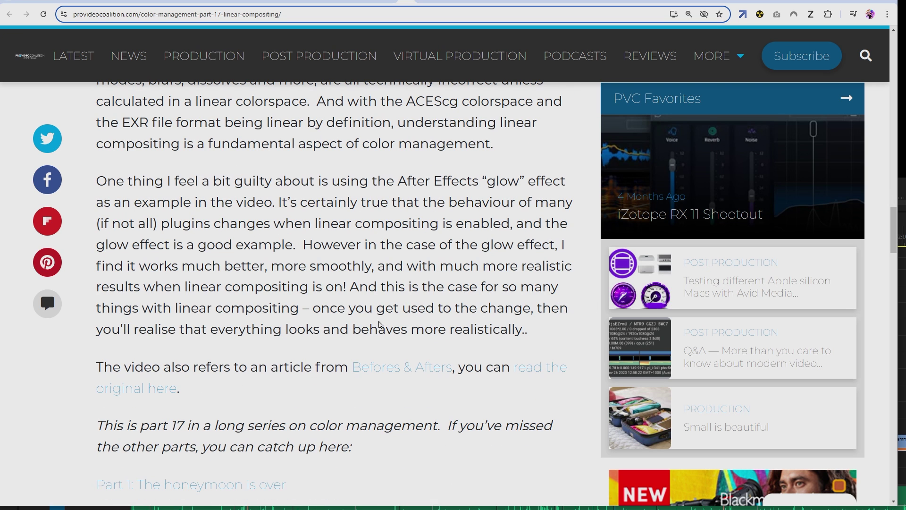
{"action": "left_click_drag", "start_coordinate": [314, 306], "coordinate": [581, 334]}
{"action": "left_click", "coordinate": [582, 336]}
{"action": "key", "text": "ctrl+Tab"}
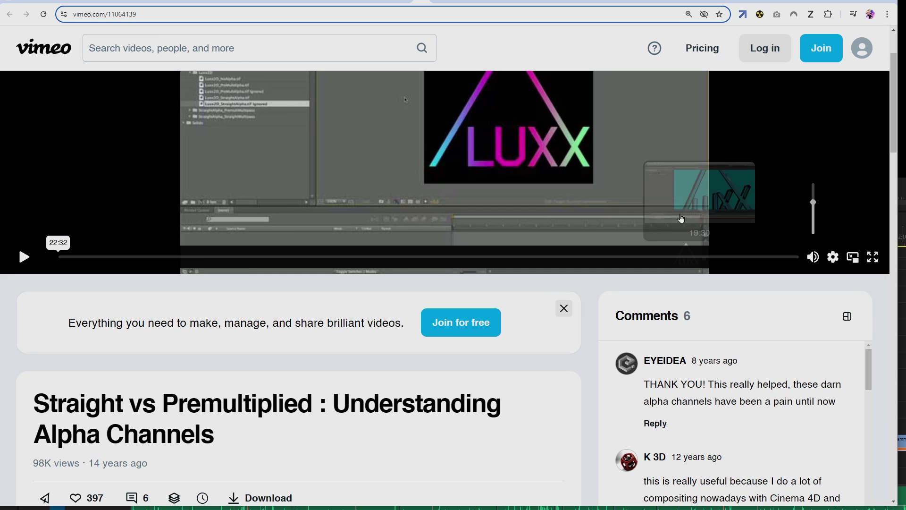
{"action": "left_click_drag", "start_coordinate": [336, 257], "coordinate": [283, 257]}
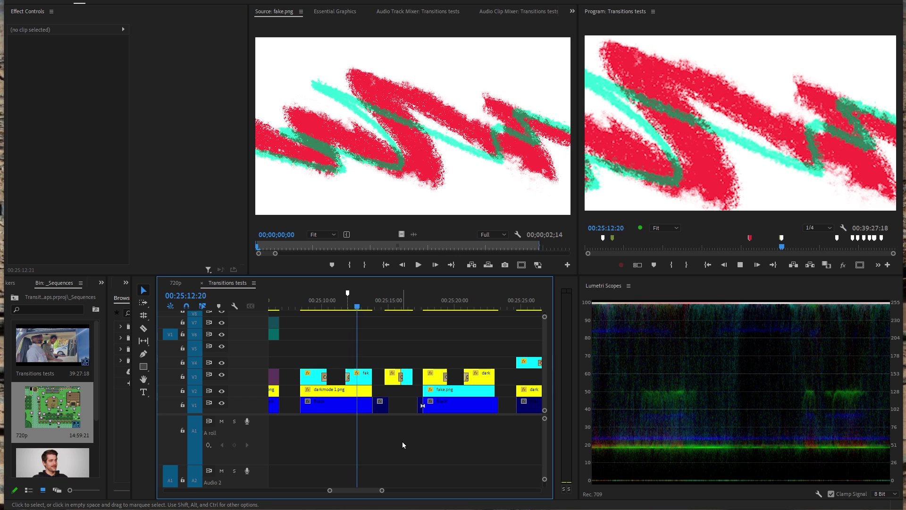
Switch back to Premiere Pro and replay the darkmode 1.png dissolves over fake.png around 00:25:20
{"action": "right_click", "coordinate": [431, 353]}
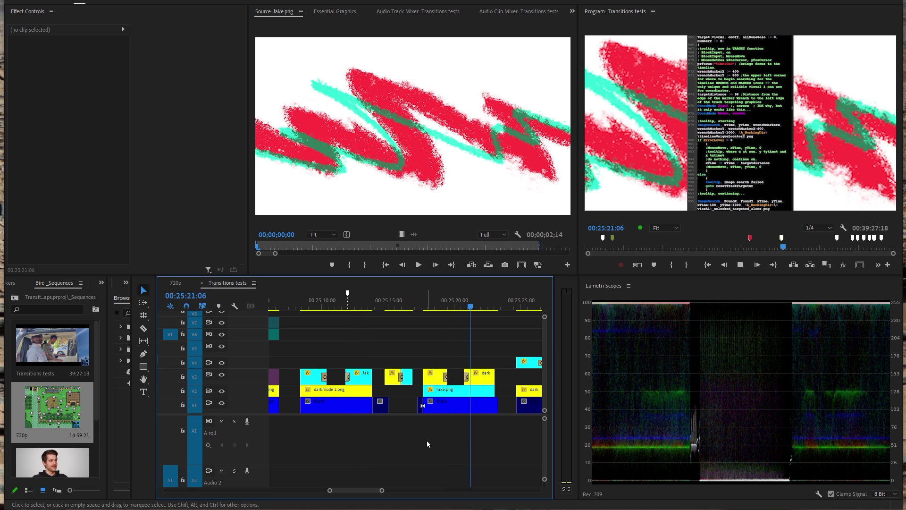
{"action": "key", "text": "space"}
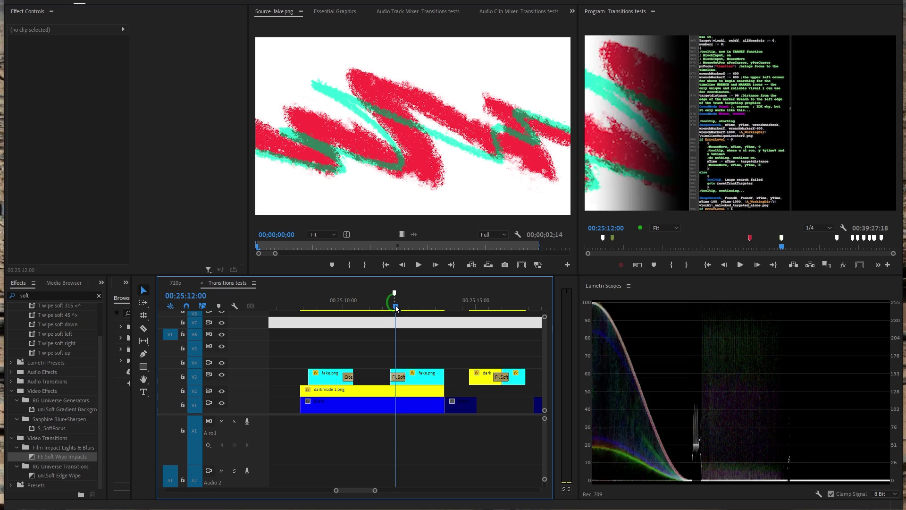
{"action": "left_click_drag", "start_coordinate": [397, 309], "coordinate": [306, 306]}
{"action": "key", "text": "space"}
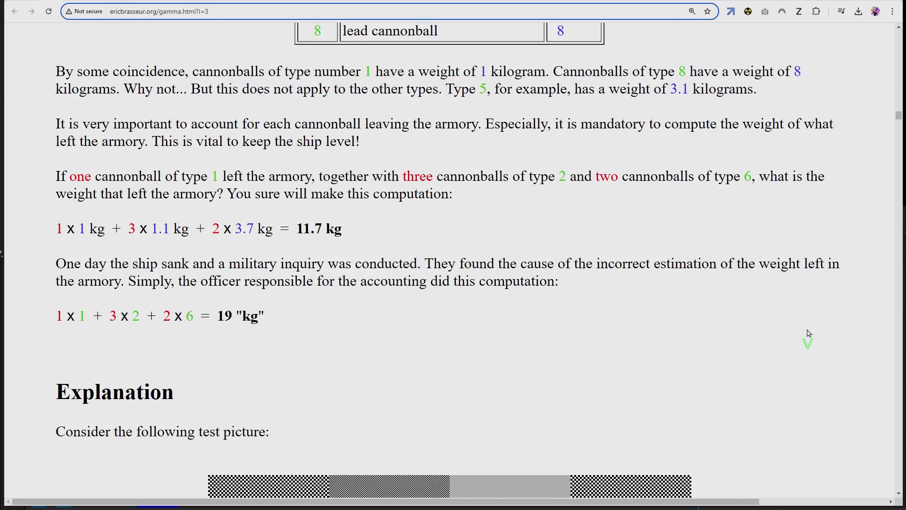
Review the cannonball weight analogy on the gamma error page in the browser
{"action": "scroll", "coordinate": [805, 339], "scroll_direction": "up", "scroll_amount": 4}
{"action": "scroll", "coordinate": [805, 339], "scroll_direction": "up", "scroll_amount": 4}
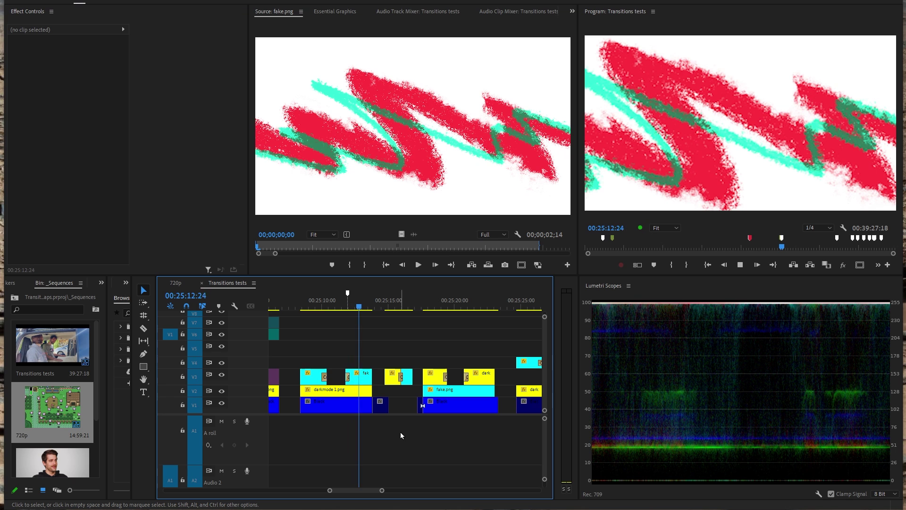
Find the start of the bars-and-tone clip's Cross Dissolve on V4 in Premiere Pro, and inspect its frame at 00:26:56:02
{"action": "key", "text": "space"}
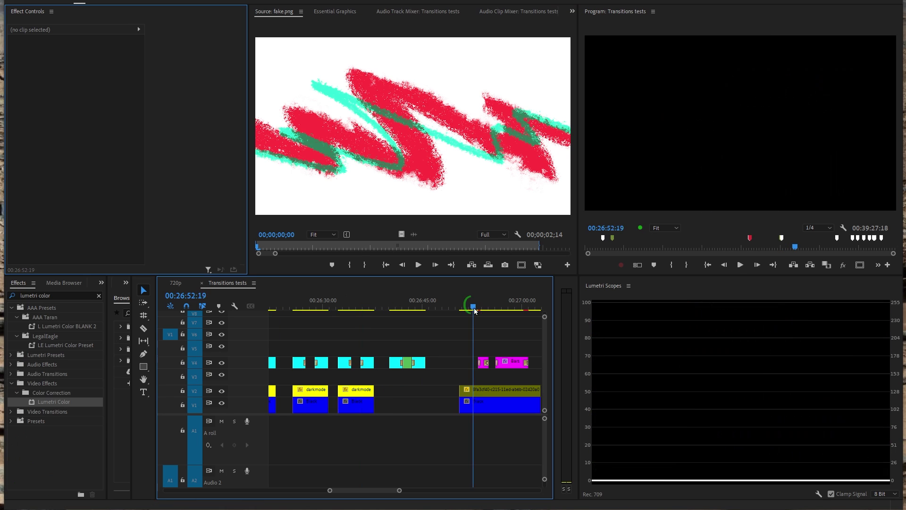
{"action": "left_click_drag", "start_coordinate": [469, 307], "coordinate": [478, 325]}
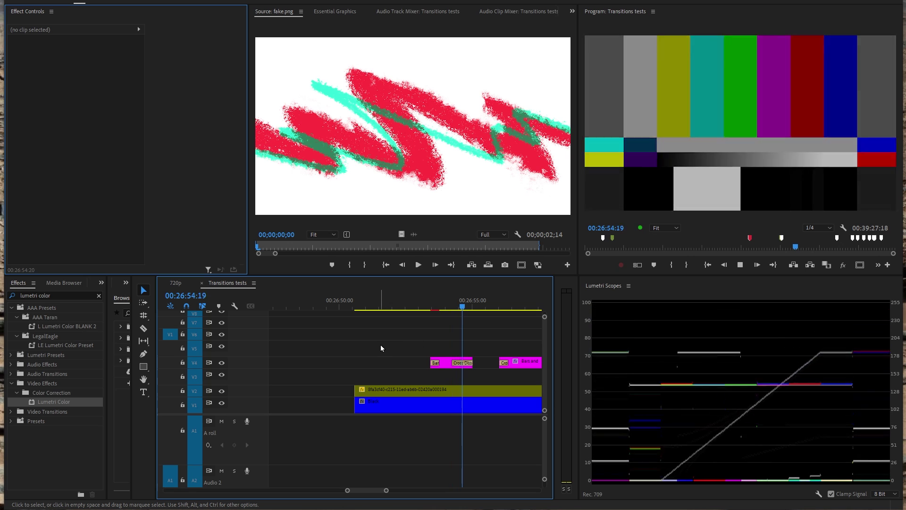
{"action": "key", "text": "equal"}
{"action": "key", "text": "equal"}
{"action": "left_click", "coordinate": [419, 306]}
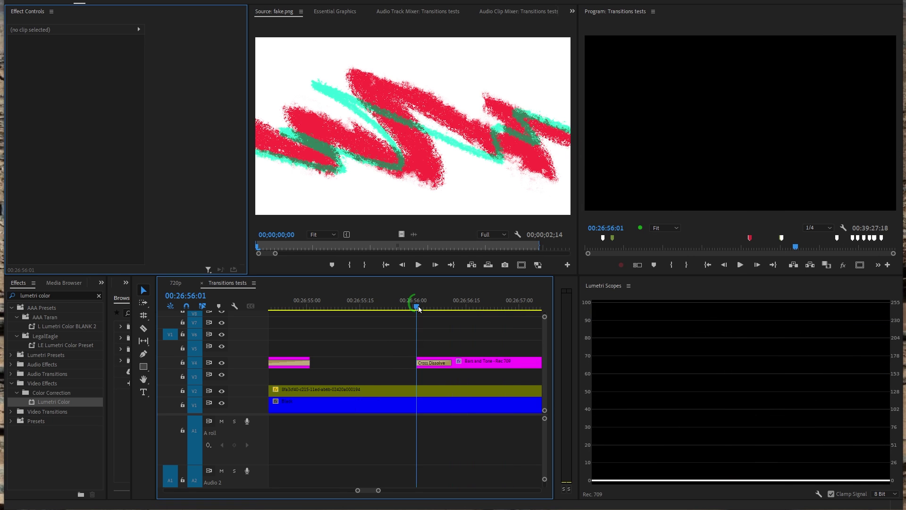
{"action": "left_click_drag", "start_coordinate": [420, 309], "coordinate": [422, 309]}
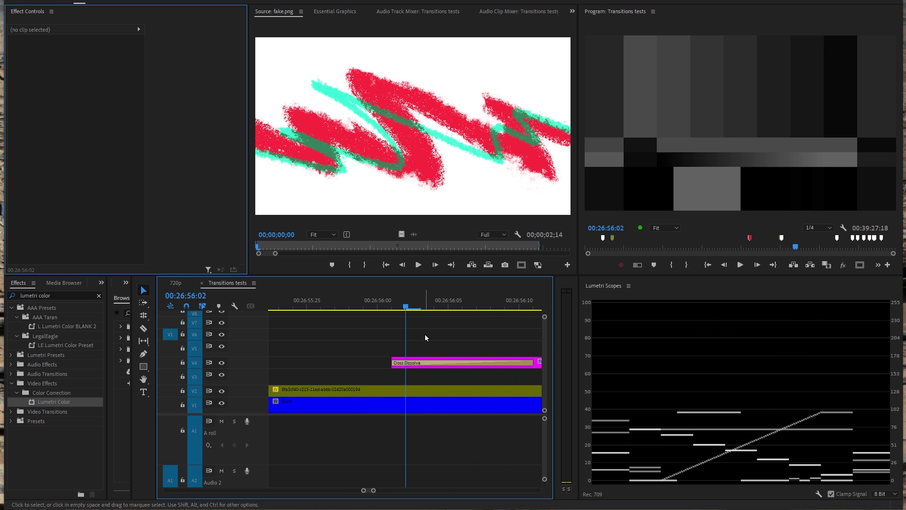
Switch to the browser and skim the Adobe community replies about rounded clip corners in Premiere Pro
{"action": "key", "text": "Left"}
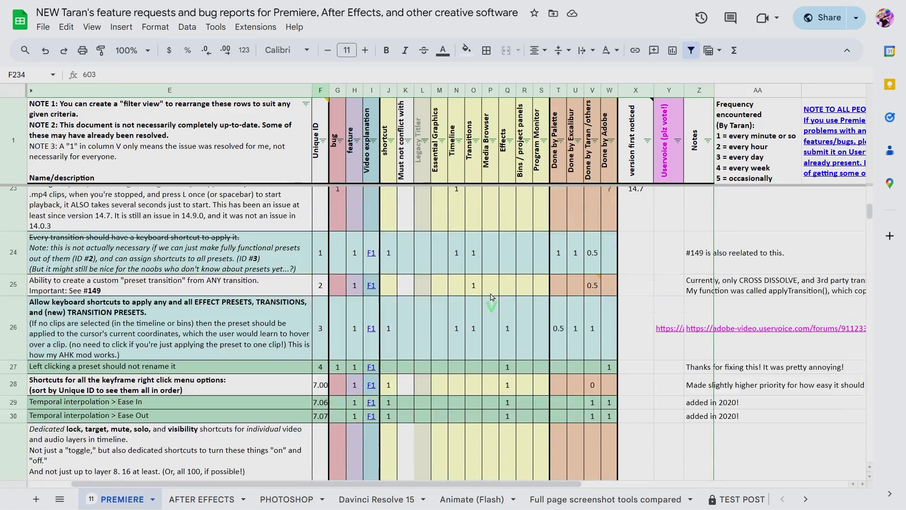
{"action": "scroll", "coordinate": [491, 296], "scroll_direction": "down", "scroll_amount": 20}
{"action": "scroll", "coordinate": [504, 292], "scroll_direction": "down", "scroll_amount": 20}
{"action": "scroll", "coordinate": [492, 336], "scroll_direction": "down", "scroll_amount": 20}
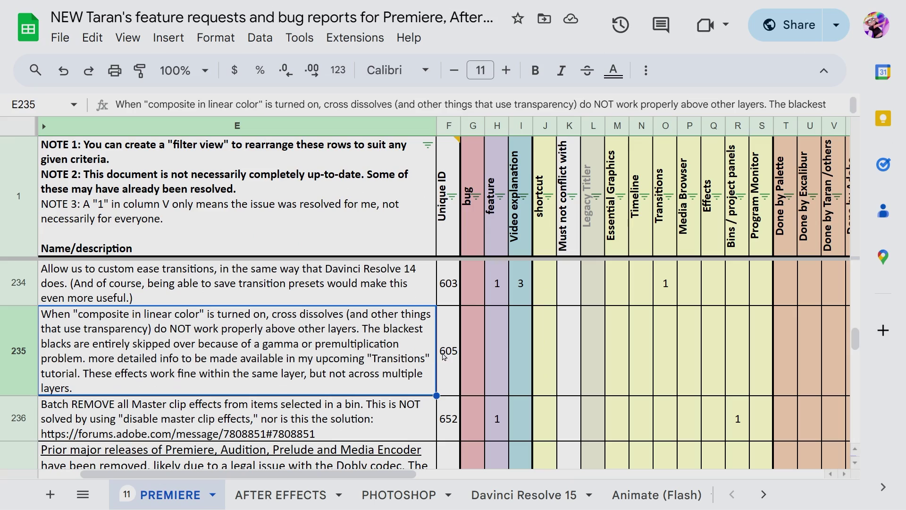
In the feature-request spreadsheet, mark the "composite in linear color" issue in row 235 with 1 under bug, Timeline and Transitions
{"action": "left_click", "coordinate": [340, 255]}
{"action": "type", "text": "1"}
{"action": "key", "text": "Right"}
{"action": "key", "text": "Right"}
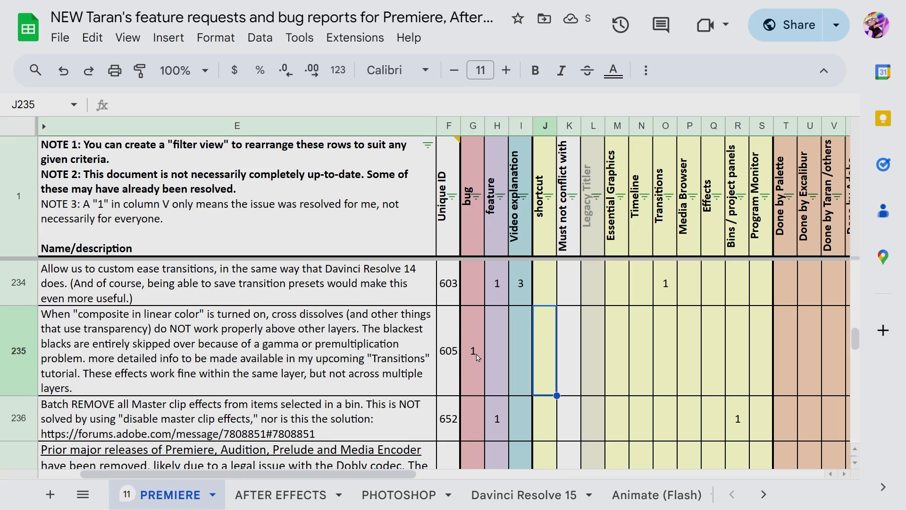
{"action": "left_click", "coordinate": [645, 345]}
{"action": "type", "text": "1"}
{"action": "key", "text": "Right"}
{"action": "type", "text": "1"}
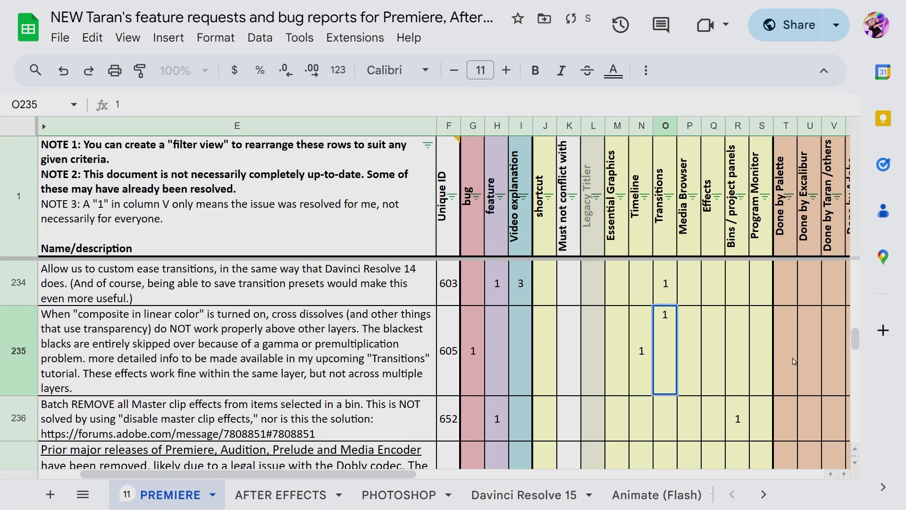
{"action": "left_click", "coordinate": [790, 361]}
{"action": "key", "text": "Right"}
{"action": "key", "text": "Right"}
{"action": "key", "text": "Right"}
{"action": "key", "text": "Right"}
{"action": "key", "text": "Right"}
{"action": "key", "text": "Right"}
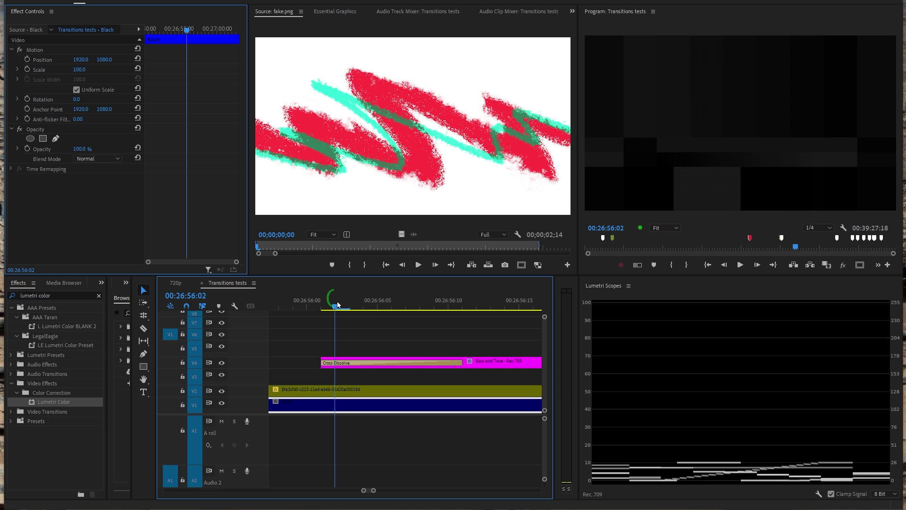
Switch back to Premiere Pro and scrub through the V4 bars-and-tone dissolve and the fake.png dissolve over darkmode 1.png near 00:25:10
{"action": "left_click_drag", "start_coordinate": [338, 305], "coordinate": [327, 319]}
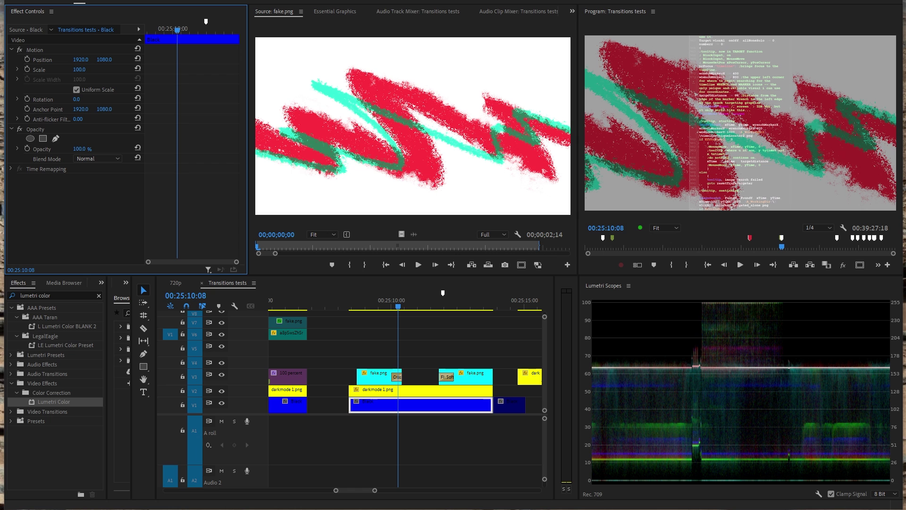
{"action": "mouse_move", "coordinate": [404, 312]}
{"action": "left_mouse_down"}
{"action": "mouse_move", "coordinate": [446, 311]}
{"action": "mouse_move", "coordinate": [398, 312]}
{"action": "left_mouse_up"}
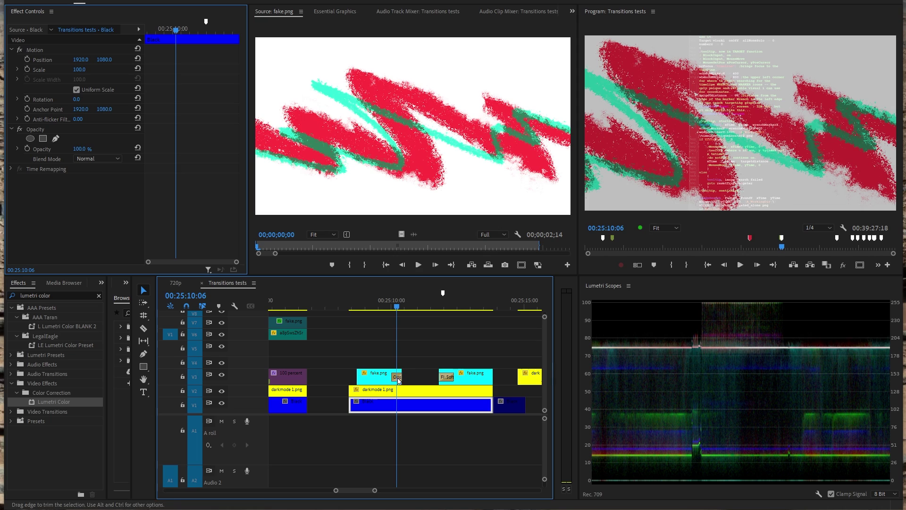
{"action": "left_click_drag", "start_coordinate": [397, 309], "coordinate": [385, 308]}
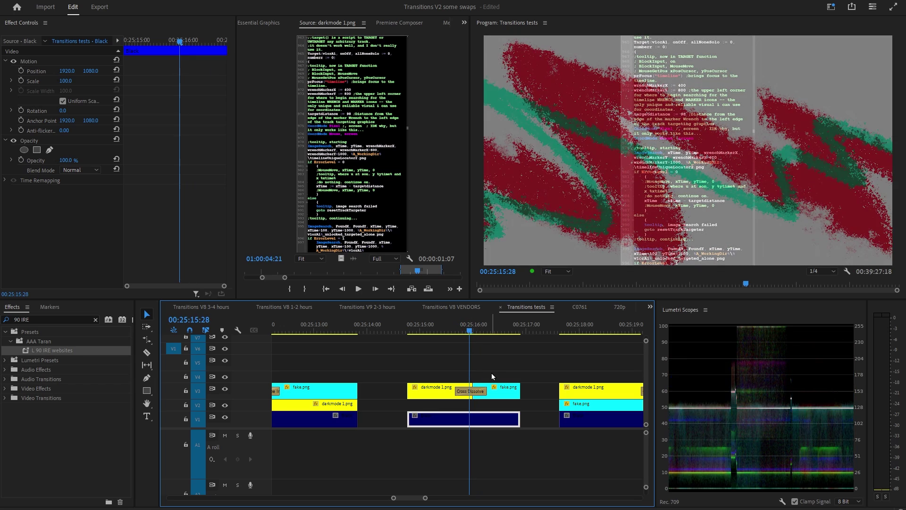
Scrub the V3 Cross Dissolve from darkmode 1.png to fake.png near 00:25:15, toggling the black clip on V1 to compare
{"action": "key", "text": "shift+e"}
{"action": "left_click", "coordinate": [461, 332]}
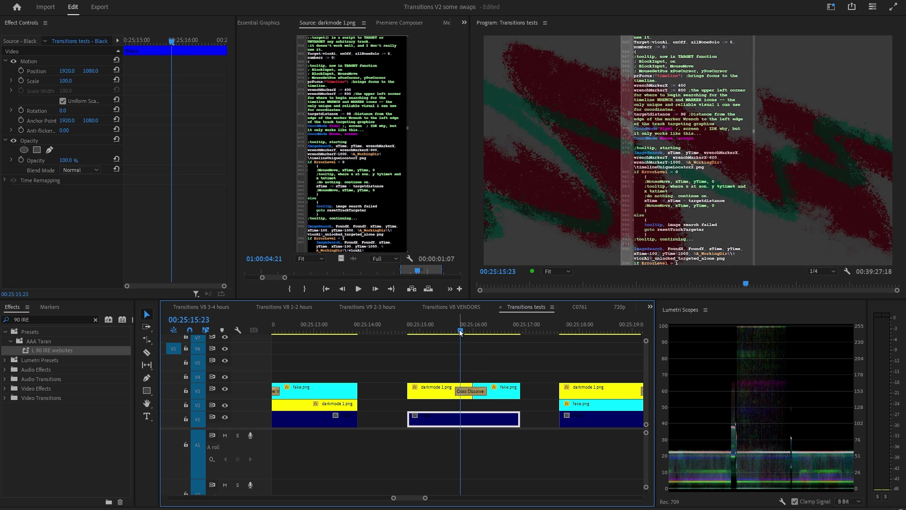
{"action": "key", "text": "shift+e"}
{"action": "mouse_move", "coordinate": [459, 330]}
{"action": "left_mouse_down"}
{"action": "mouse_move", "coordinate": [449, 330]}
{"action": "mouse_move", "coordinate": [488, 345]}
{"action": "mouse_move", "coordinate": [445, 347]}
{"action": "mouse_move", "coordinate": [483, 361]}
{"action": "mouse_move", "coordinate": [458, 361]}
{"action": "mouse_move", "coordinate": [491, 365]}
{"action": "mouse_move", "coordinate": [435, 366]}
{"action": "left_mouse_up"}
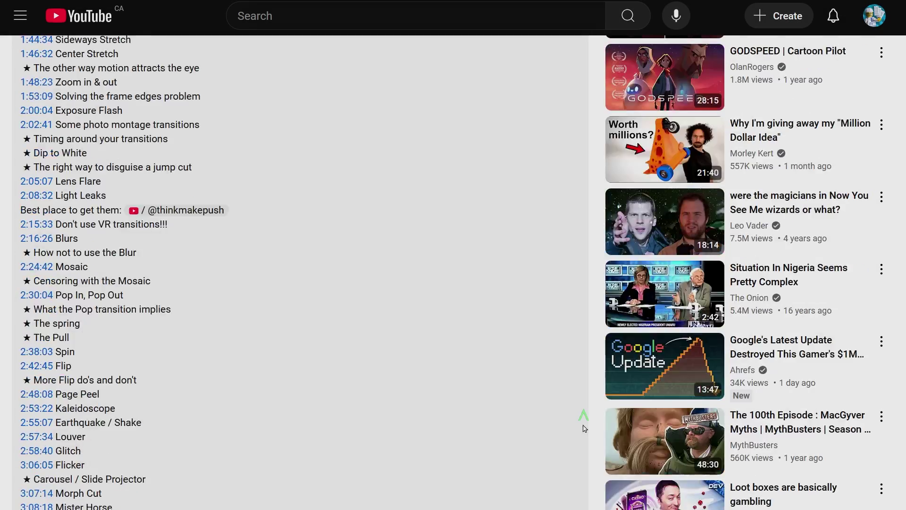